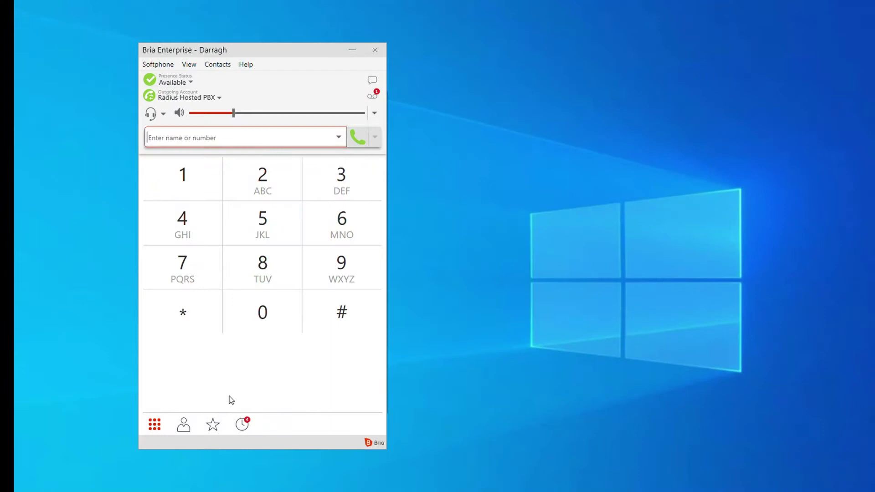
pyautogui.click(260, 325)
pyautogui.click(262, 266)
pyautogui.click(197, 171)
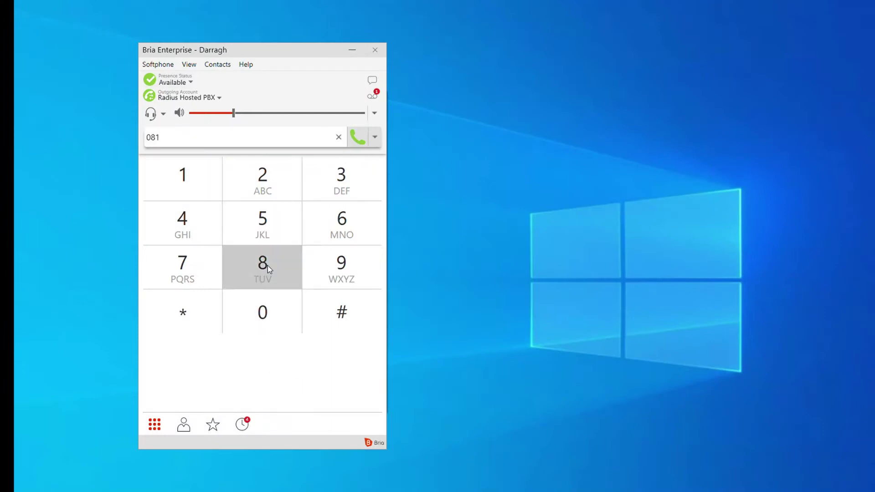
pyautogui.click(266, 265)
pyautogui.click(262, 232)
pyautogui.click(320, 259)
pyautogui.click(274, 186)
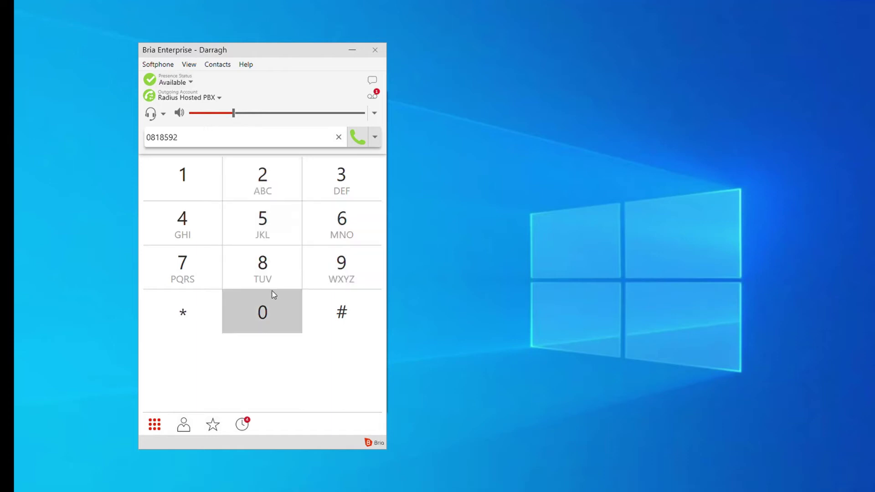
pyautogui.click(263, 226)
pyautogui.click(268, 312)
pyautogui.click(268, 313)
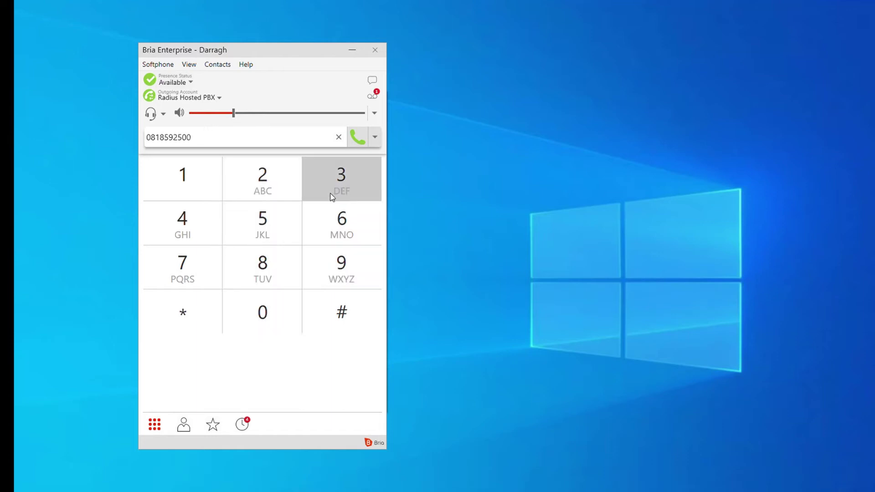
pyautogui.click(353, 139)
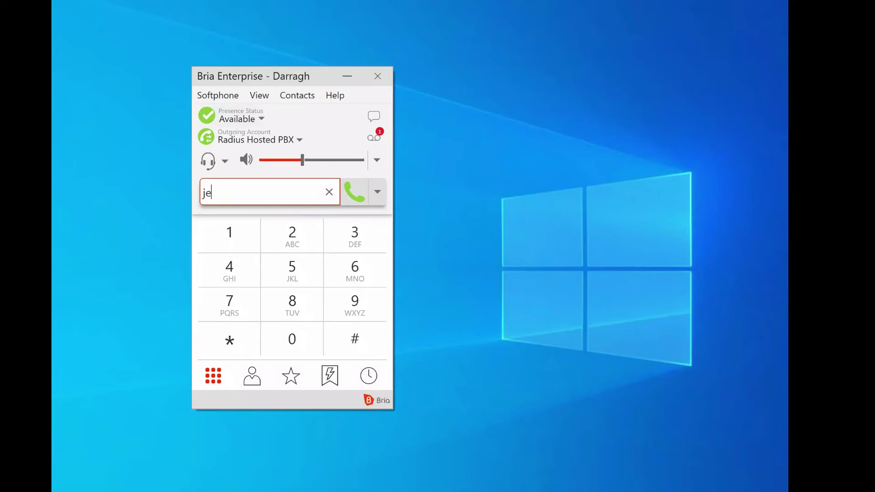
pyautogui.write('rr')
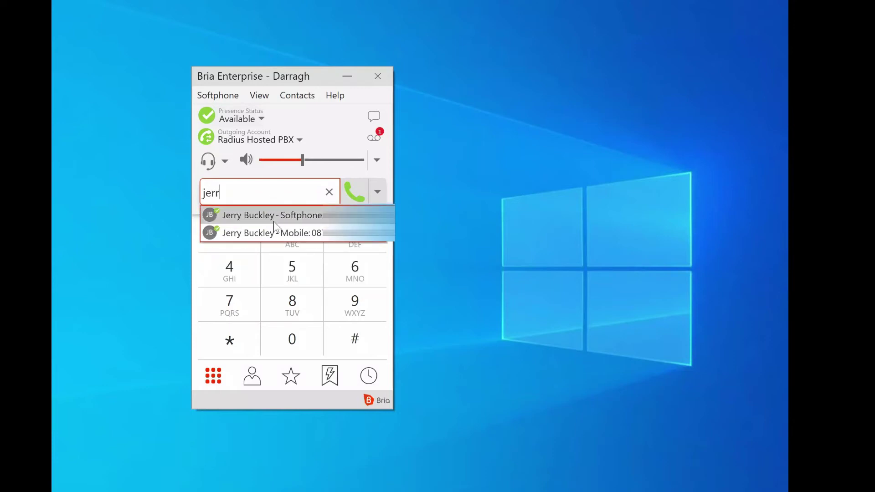
# Clear the colleague name search, then the extension 206 search, from the contact field.
pyautogui.click(329, 193)
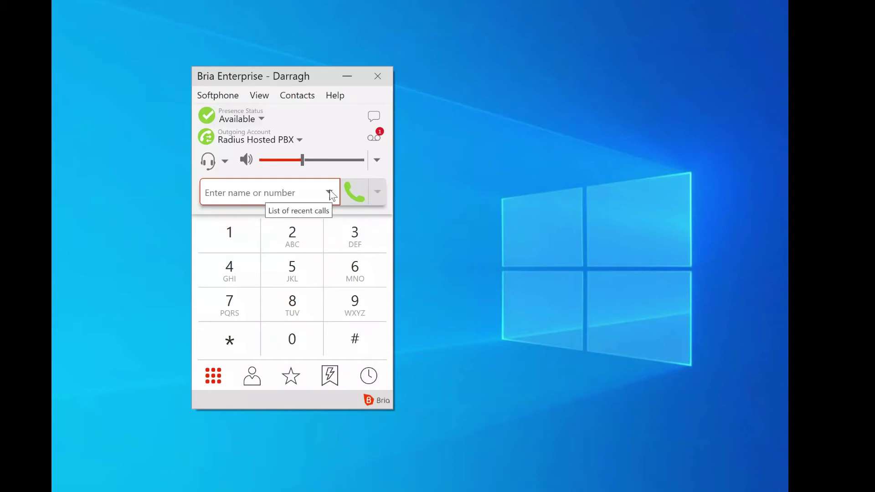
pyautogui.write('206')
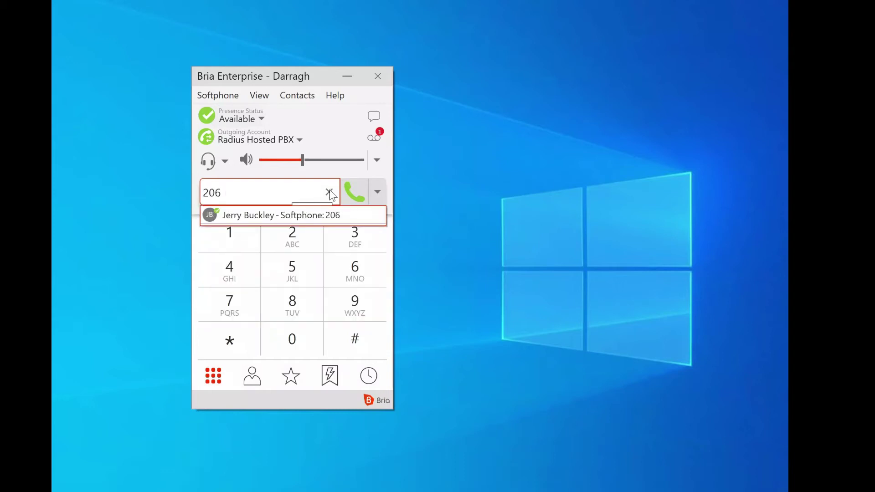
pyautogui.click(330, 193)
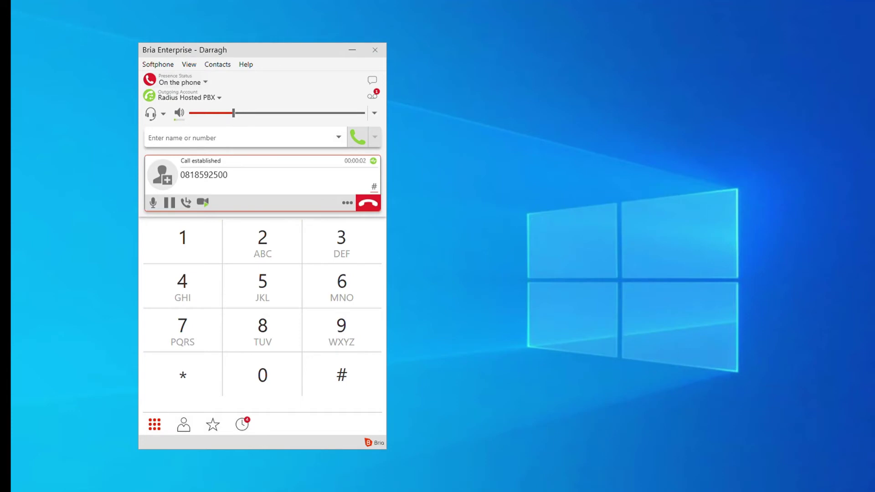
# Hold and resume the call, then begin a transfer, erasing the partial name 'kie'.
pyautogui.click(171, 203)
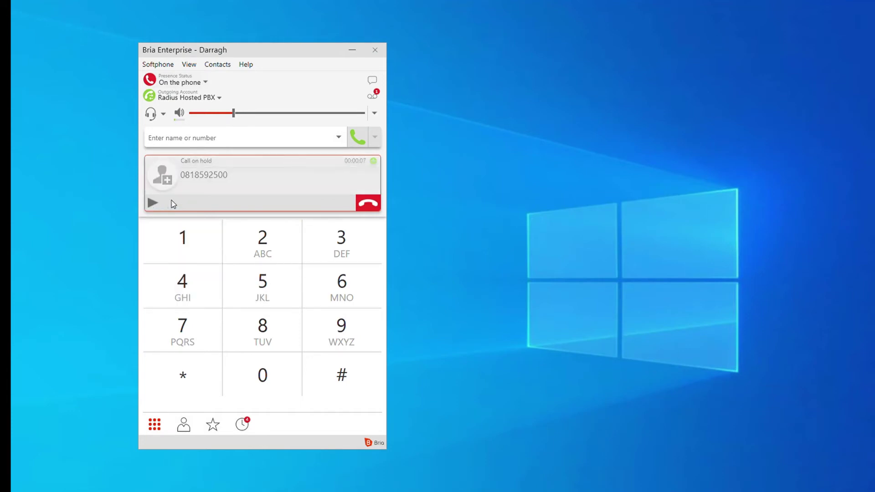
pyautogui.click(152, 203)
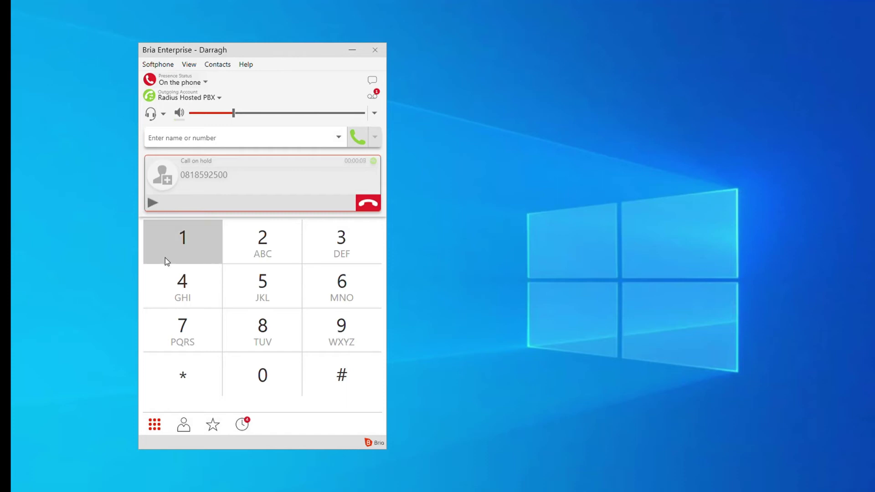
pyautogui.click(186, 202)
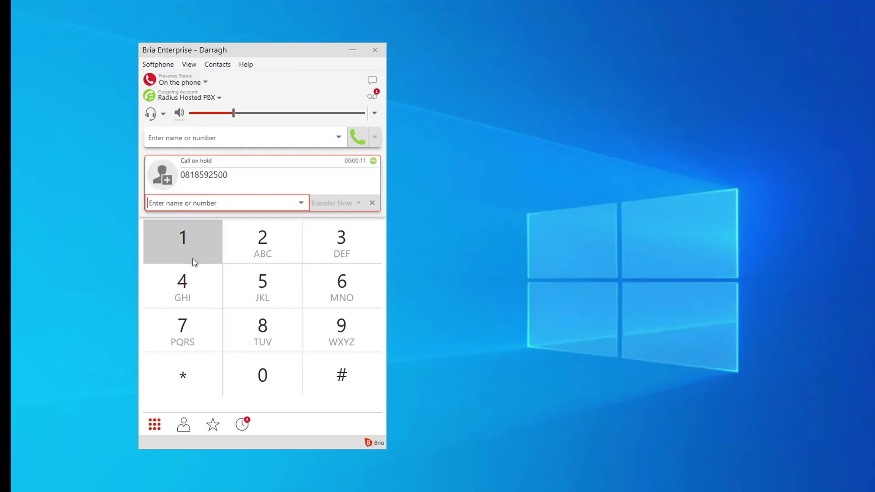
pyautogui.write('k')
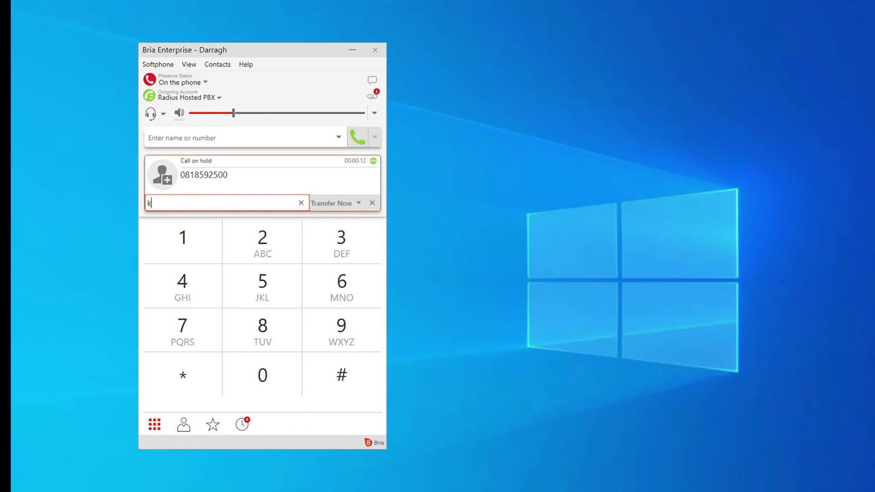
pyautogui.write('ie')
pyautogui.press('BackSpace')
pyautogui.press('BackSpace')
pyautogui.press('BackSpace')
pyautogui.write('214')
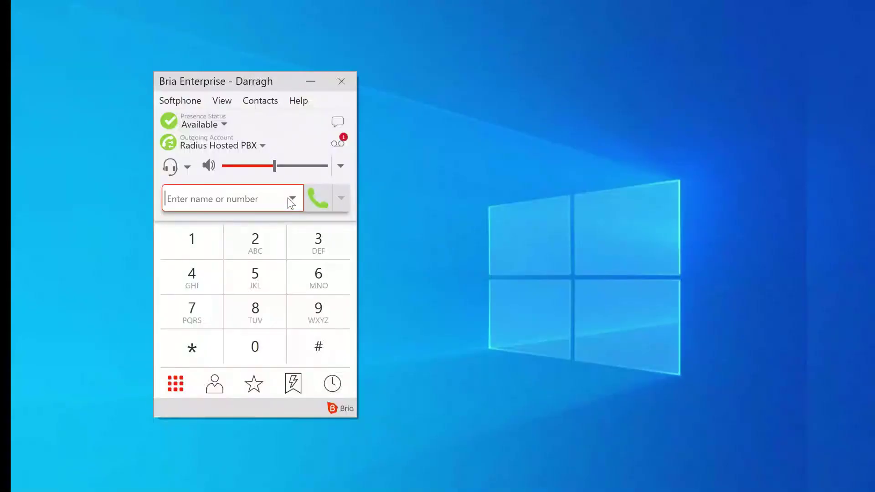
# Change the presence status from Available to Busy in the Presence Status dropdown.
pyautogui.click(223, 124)
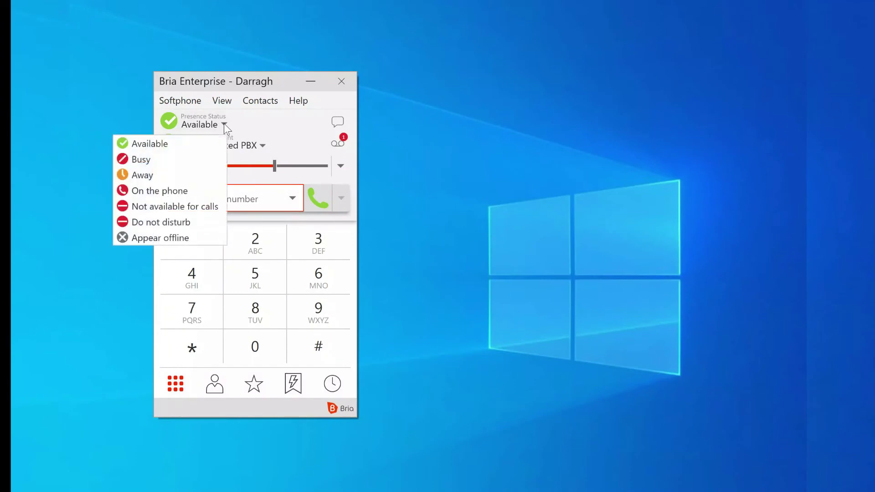
pyautogui.click(195, 146)
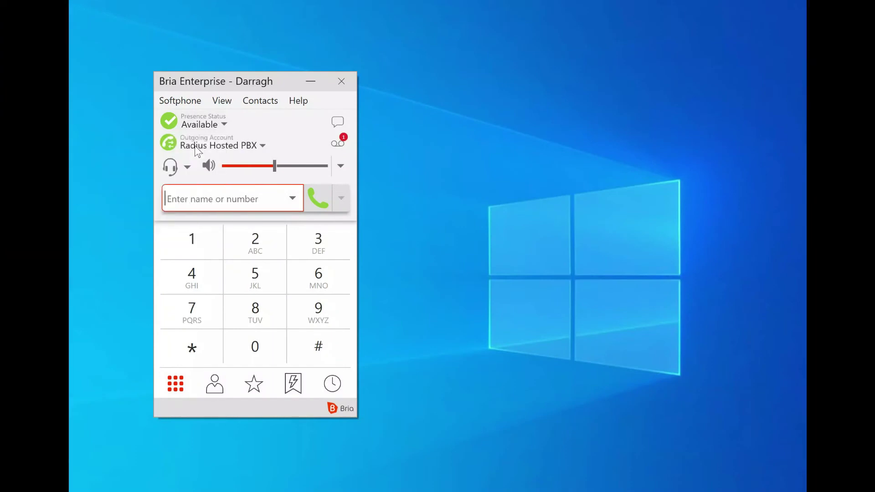
pyautogui.click(224, 129)
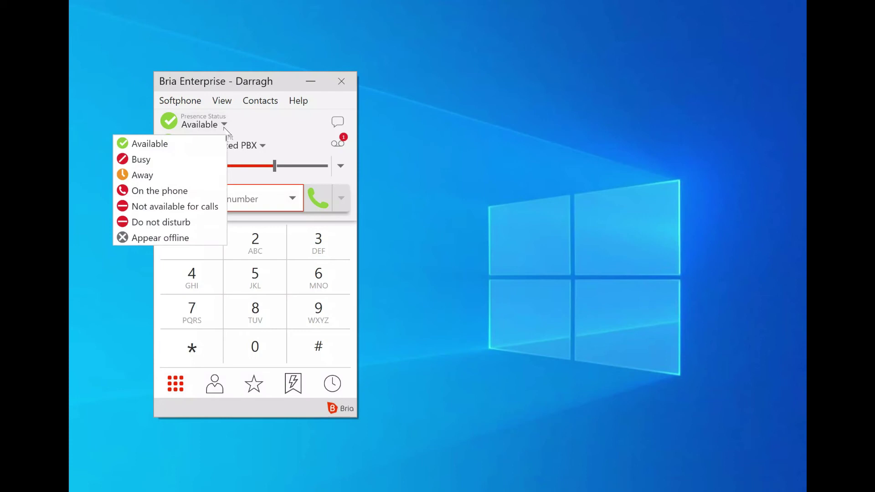
pyautogui.click(197, 160)
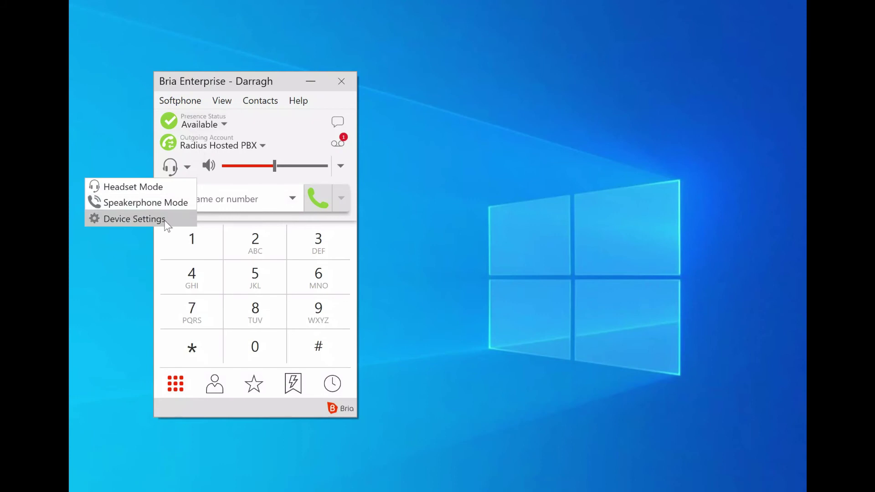
# Close the headset audio device mode options.
pyautogui.click(270, 169)
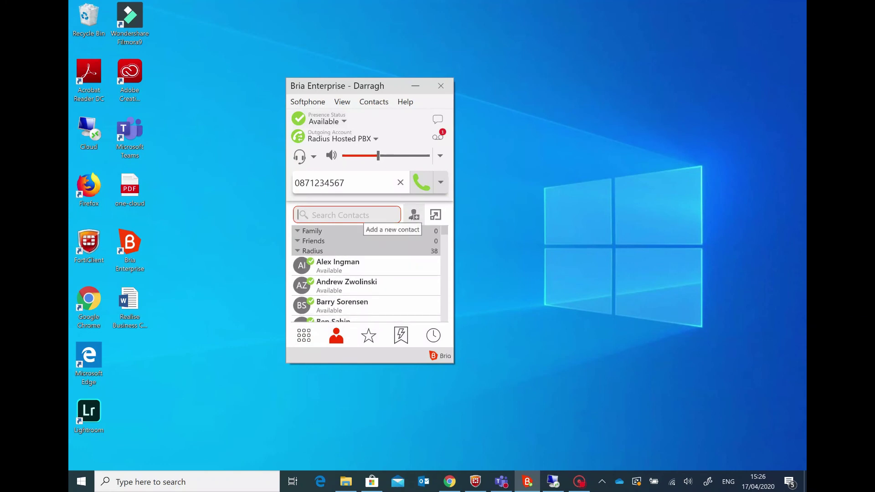
pyautogui.click(433, 336)
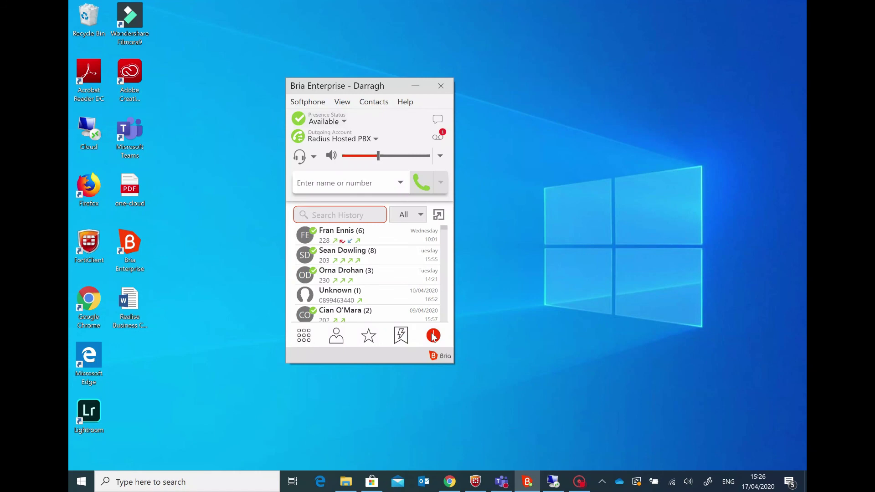